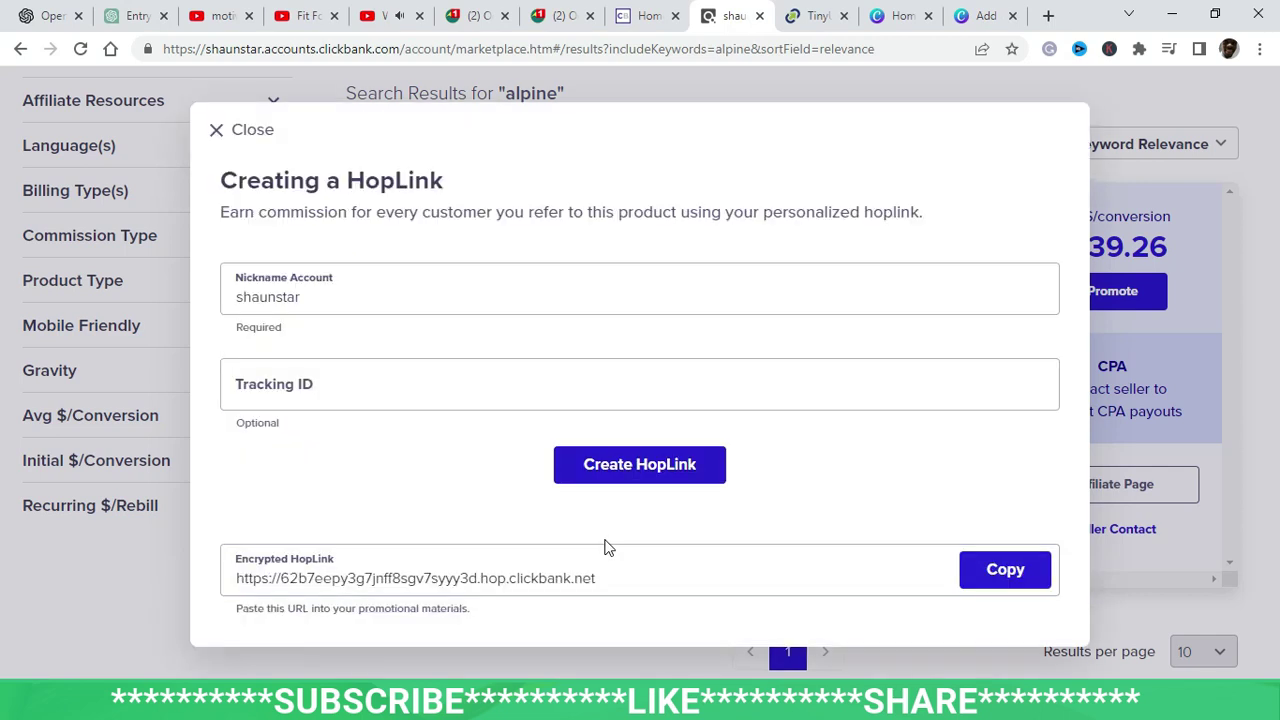
# Copy the encrypted HopLink from ClickBank and open the description of the Fit For Life weight loss Short on YouTube.
pyautogui.click(1022, 572)
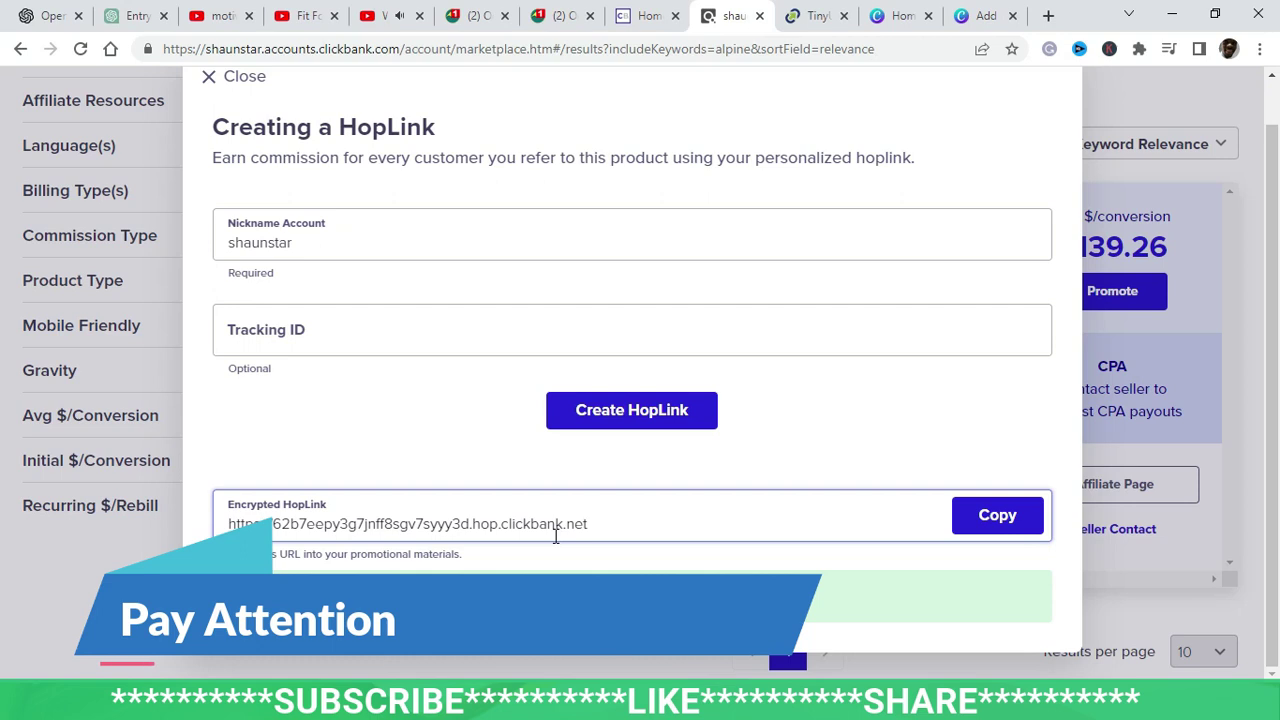
pyautogui.click(388, 16)
pyautogui.click(936, 596)
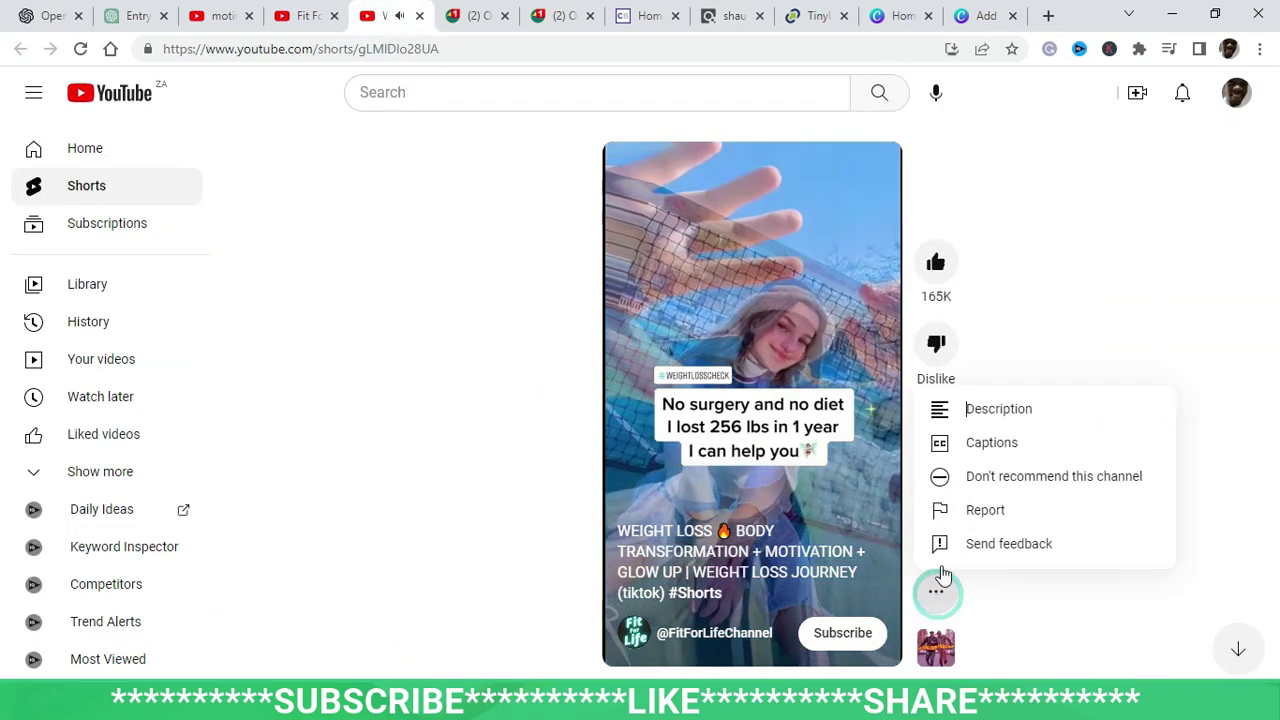
pyautogui.click(988, 416)
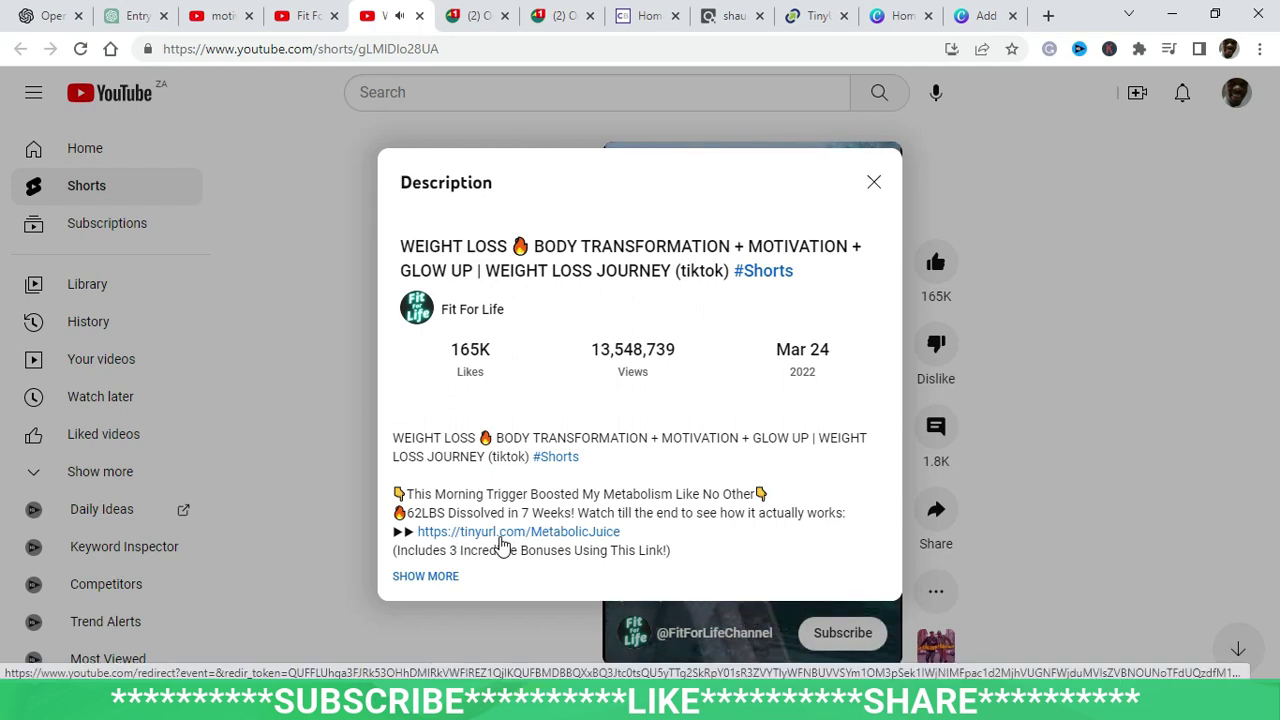
# Switch to TinyURL, shorten the copied HopLink on the tinyurl.com domain, and copy the resulting short link.
pyautogui.click(815, 17)
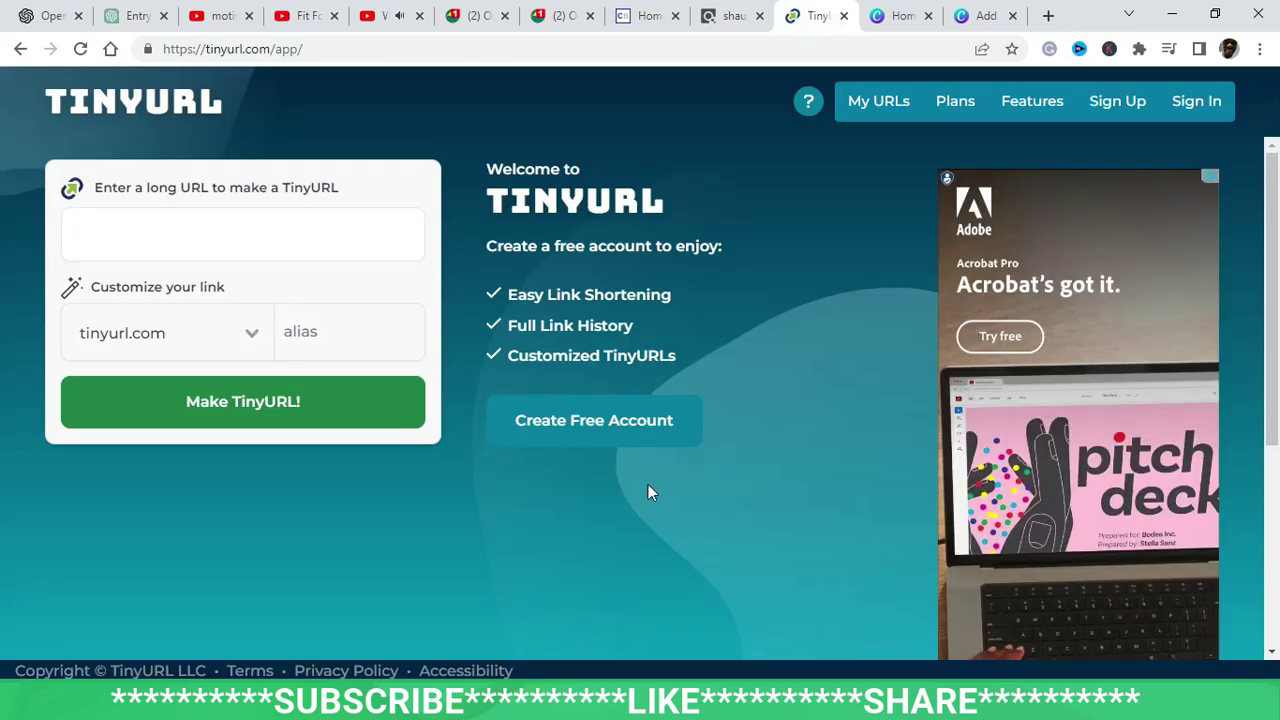
pyautogui.click(157, 226)
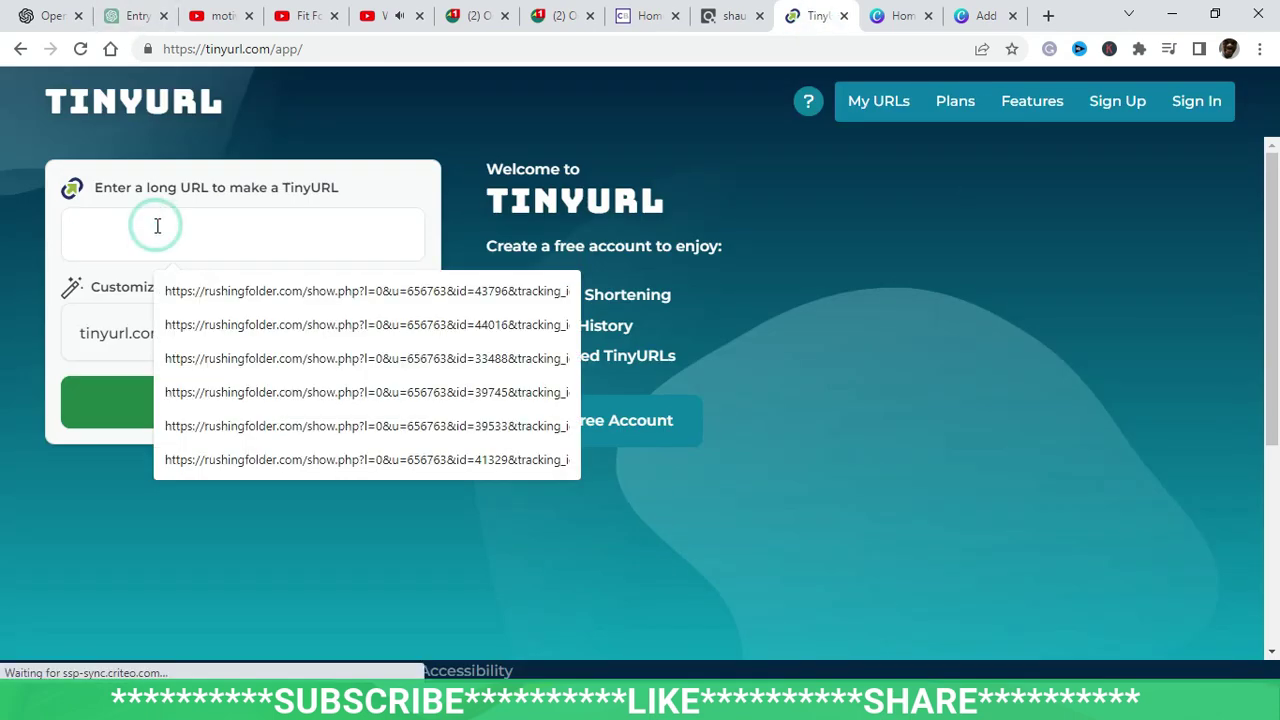
pyautogui.hotkey('ctrl', 'v')
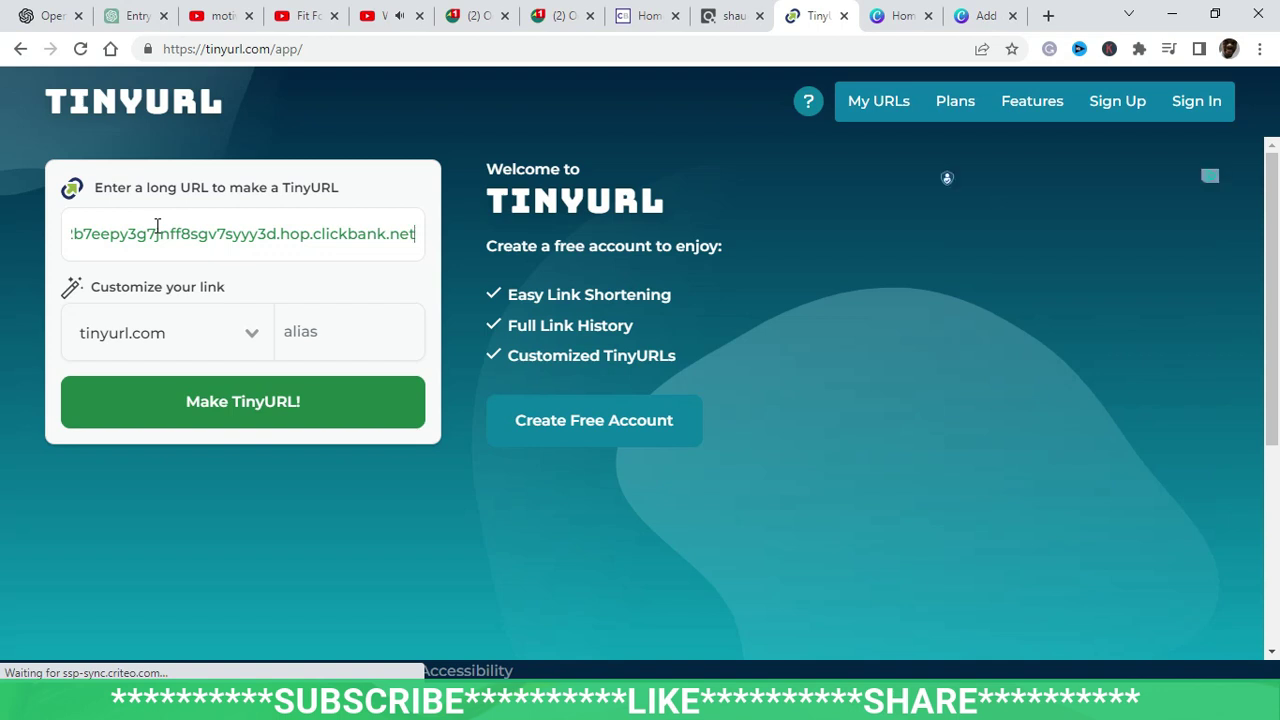
pyautogui.click(253, 412)
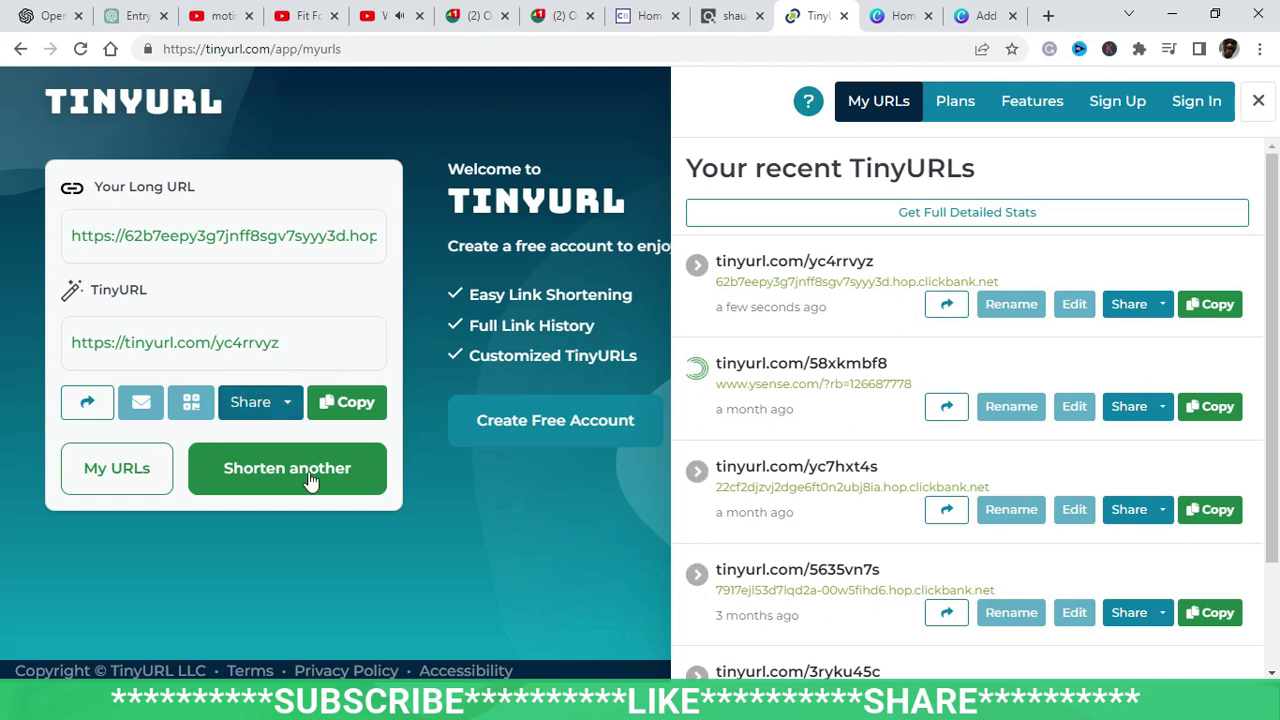
pyautogui.click(368, 410)
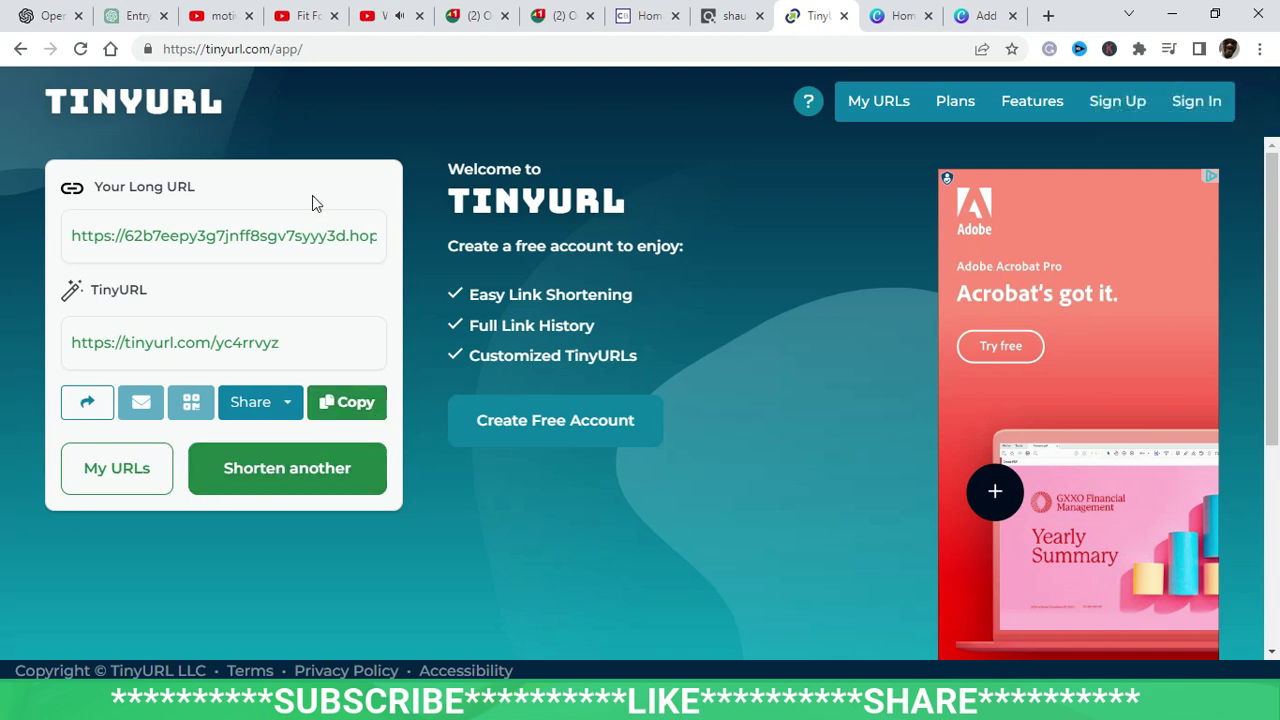
# Examine where the affiliate link sits in the YouTube Short's description and close the description.
pyautogui.click(383, 16)
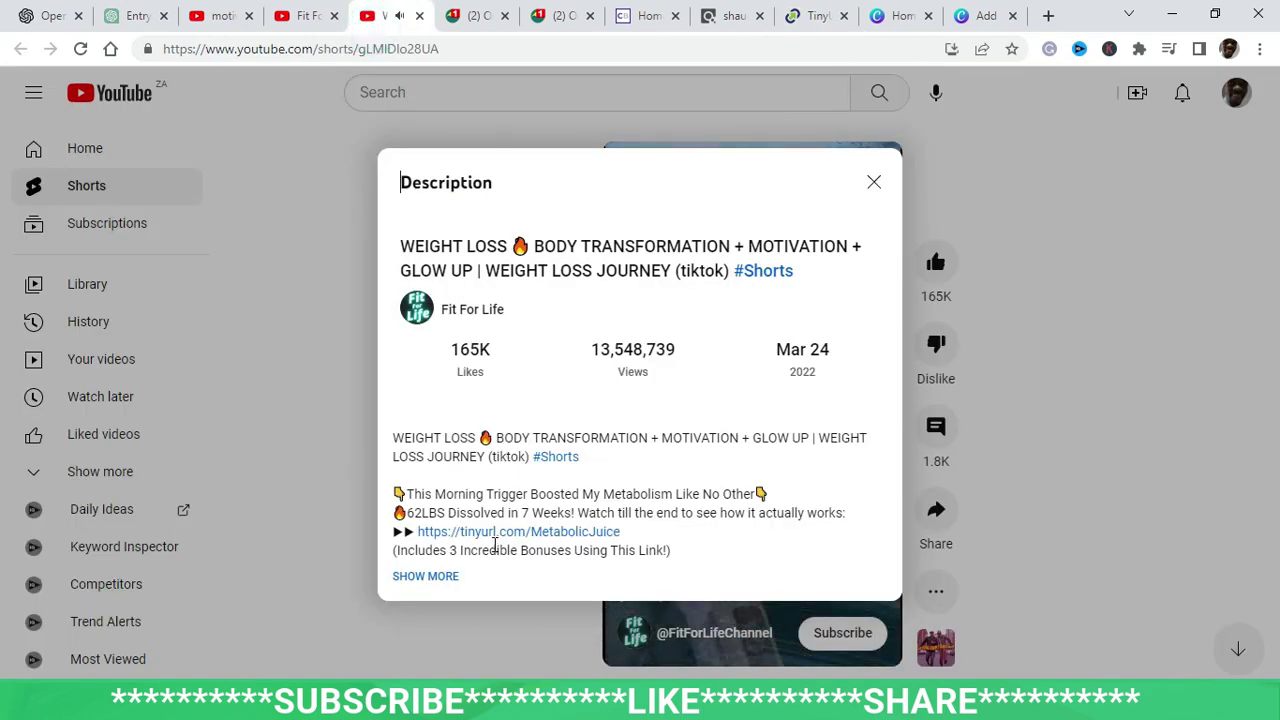
pyautogui.click(873, 184)
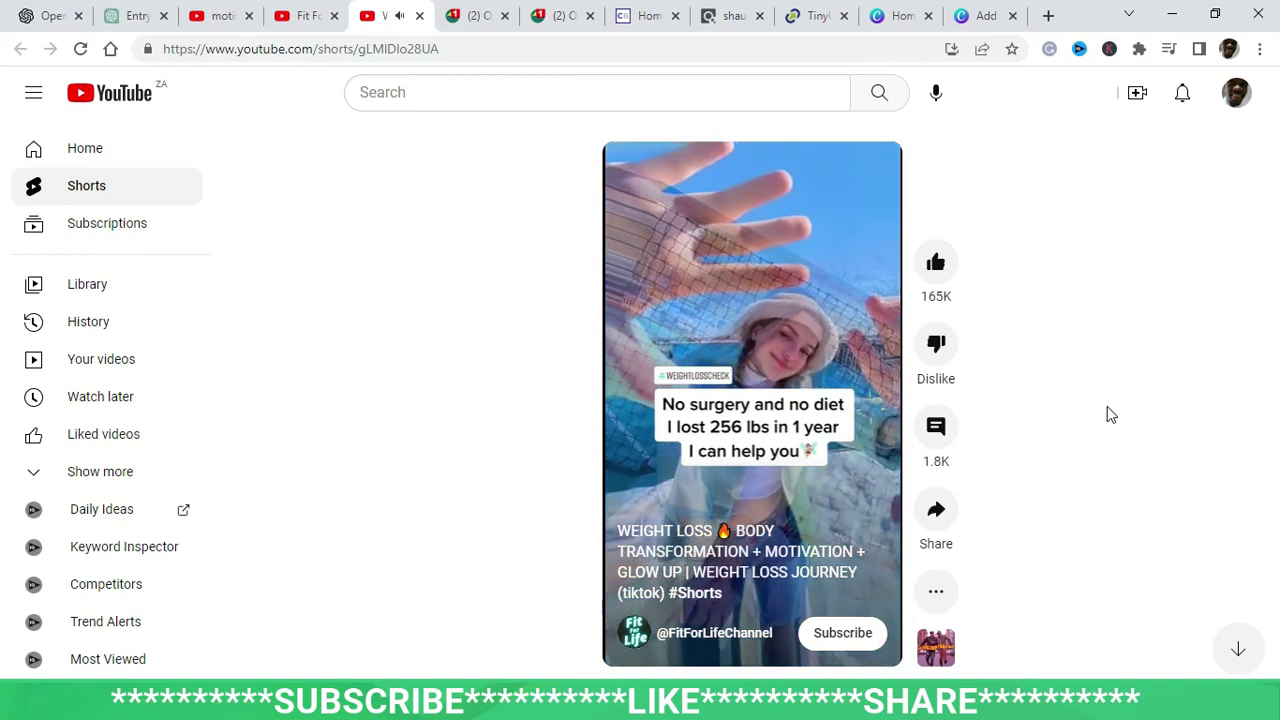
# Switch to Canva, look up the YouTube Shorts design type, and open the existing two-page weight loss video design.
pyautogui.click(893, 17)
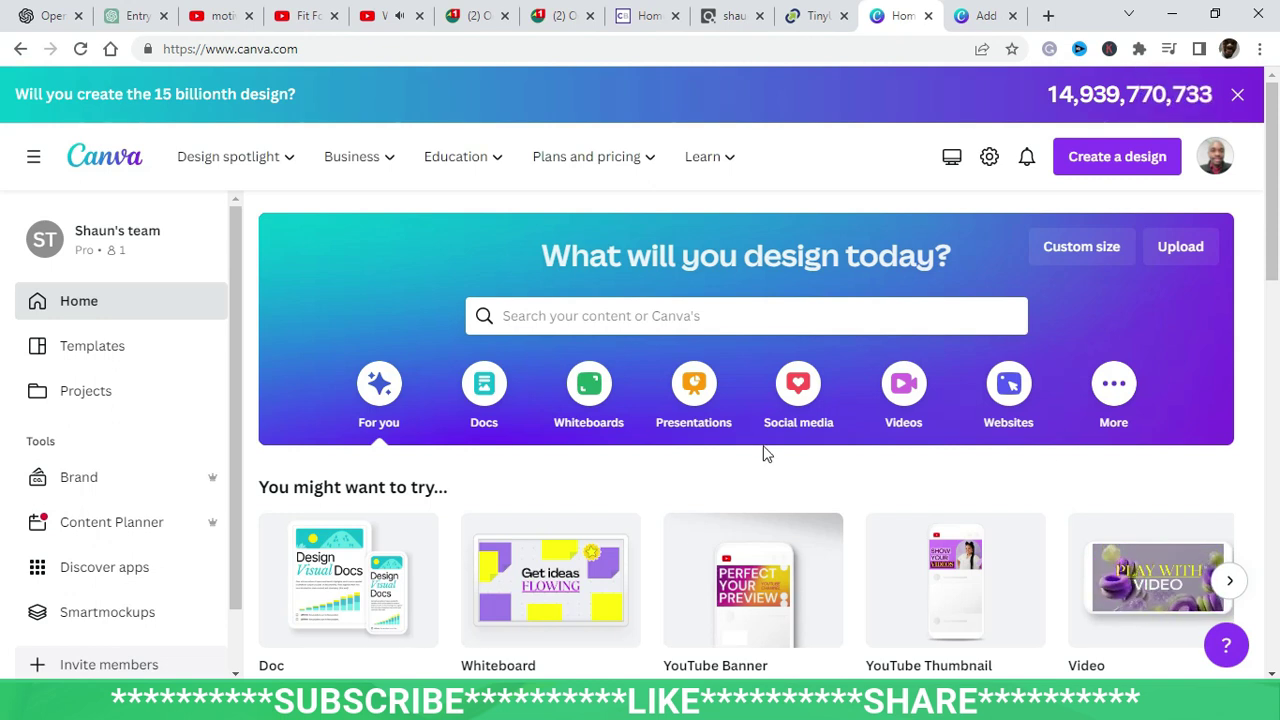
pyautogui.click(1134, 168)
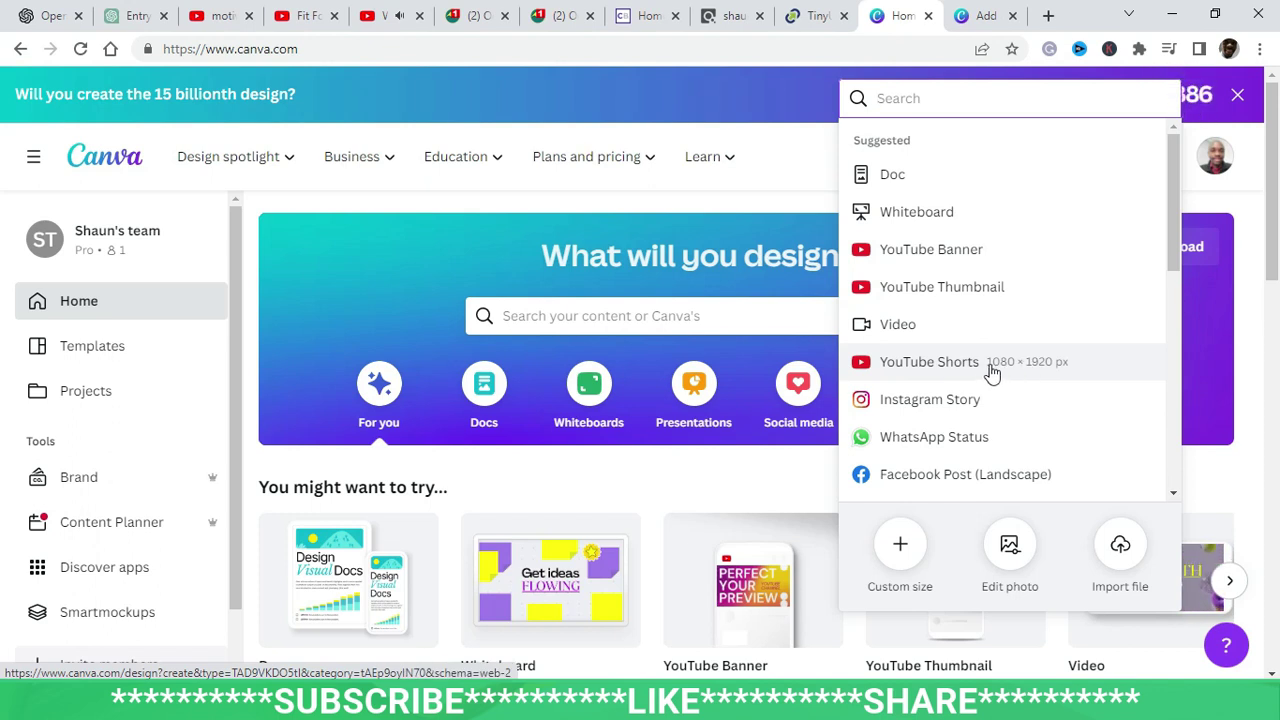
pyautogui.click(970, 24)
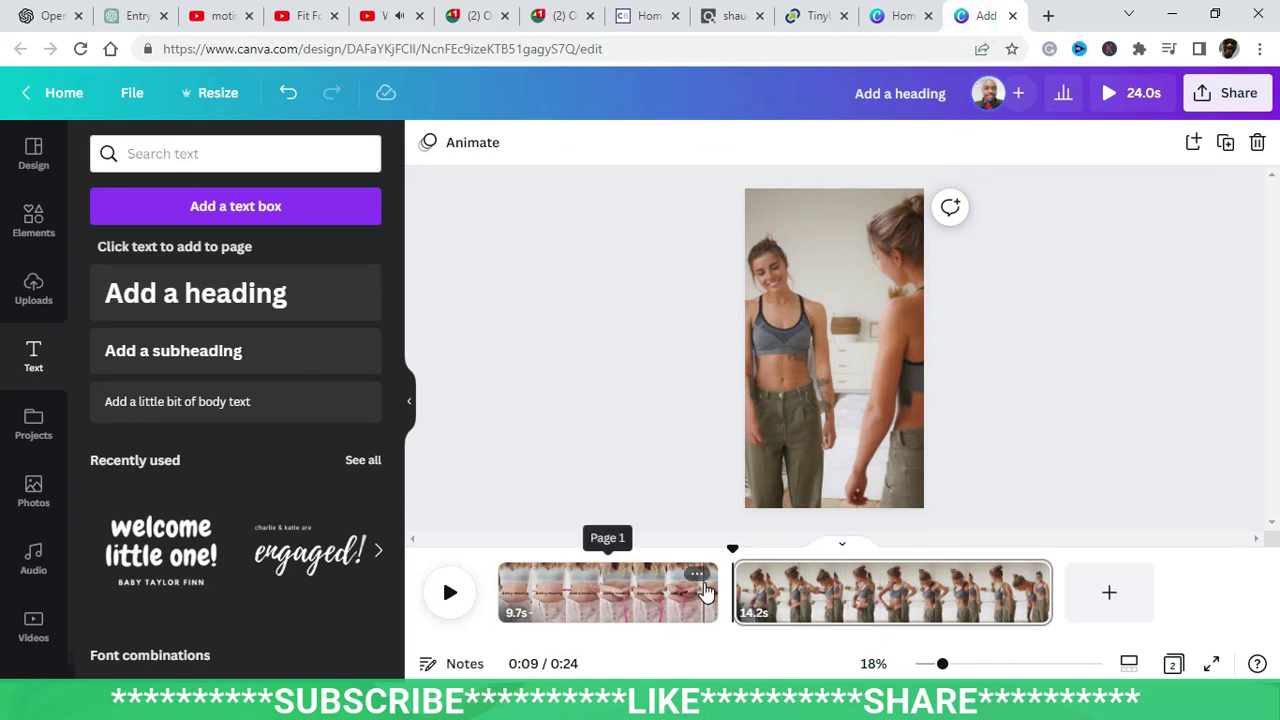
# Browse the "weight loss" video clips in Canva's element library for suitable footage.
pyautogui.click(34, 228)
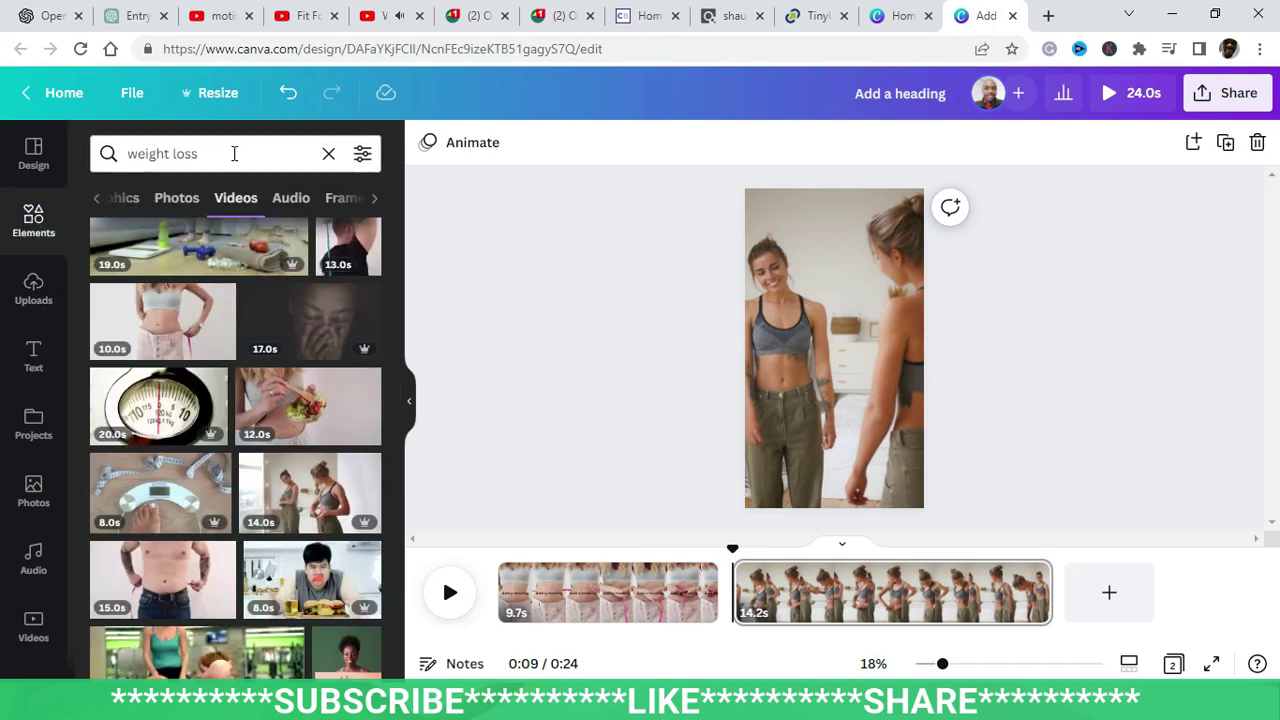
pyautogui.scroll(-3, 275, 385)
pyautogui.scroll(-2, 275, 385)
pyautogui.scroll(-1, 247, 495)
pyautogui.scroll(-4, 247, 495)
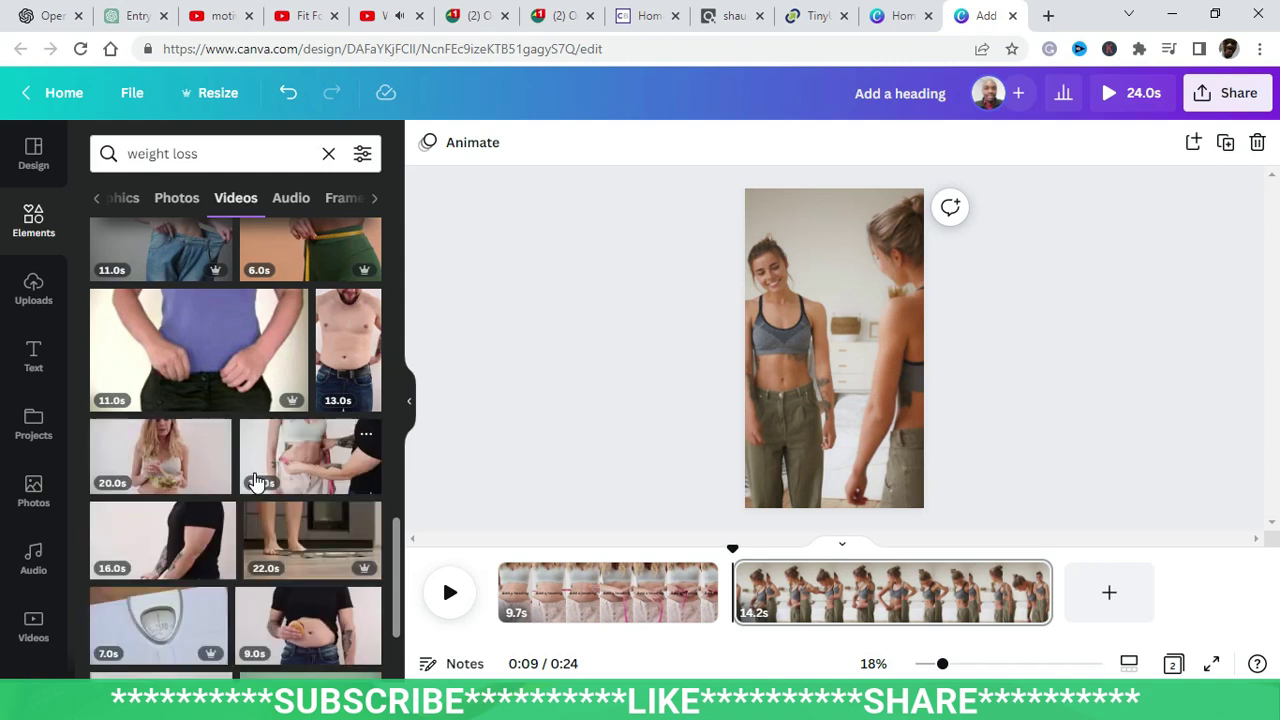
pyautogui.scroll(-3, 297, 457)
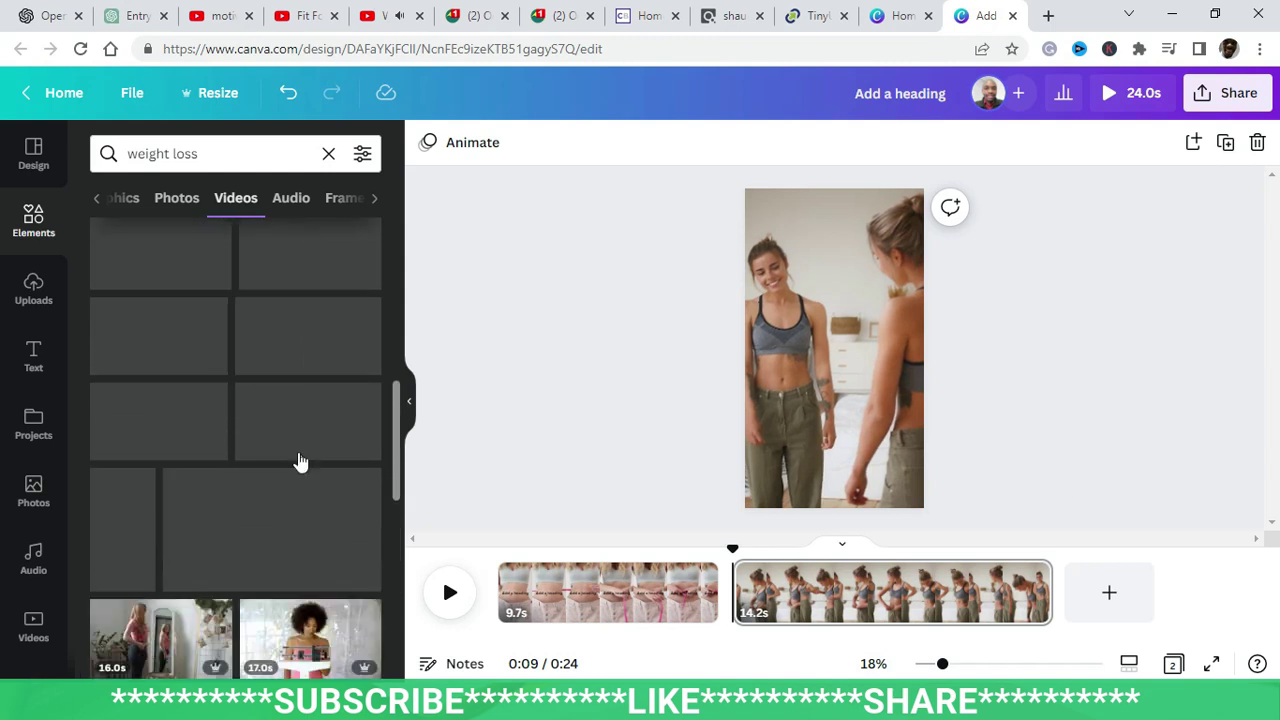
pyautogui.scroll(-2, 300, 462)
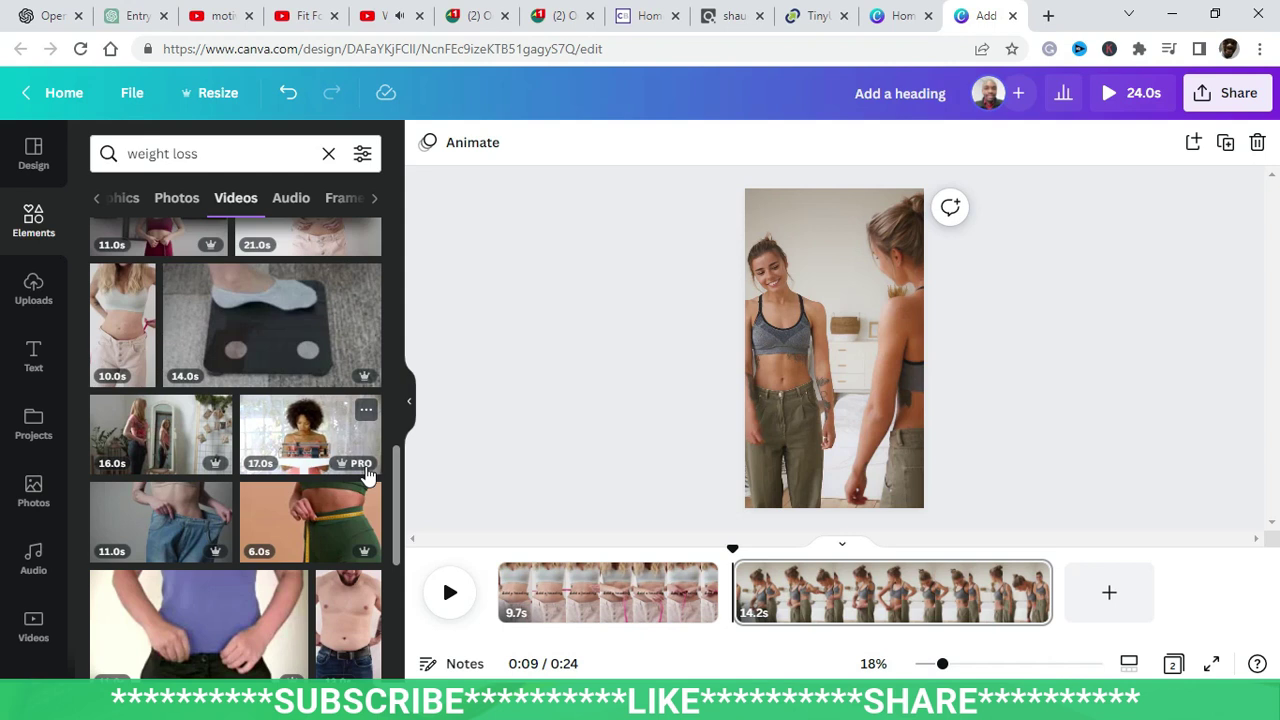
# At the start of the first page, replace the existing heading with a new one and clear its placeholder text.
pyautogui.moveTo(732, 548); pyautogui.dragTo(497, 566)
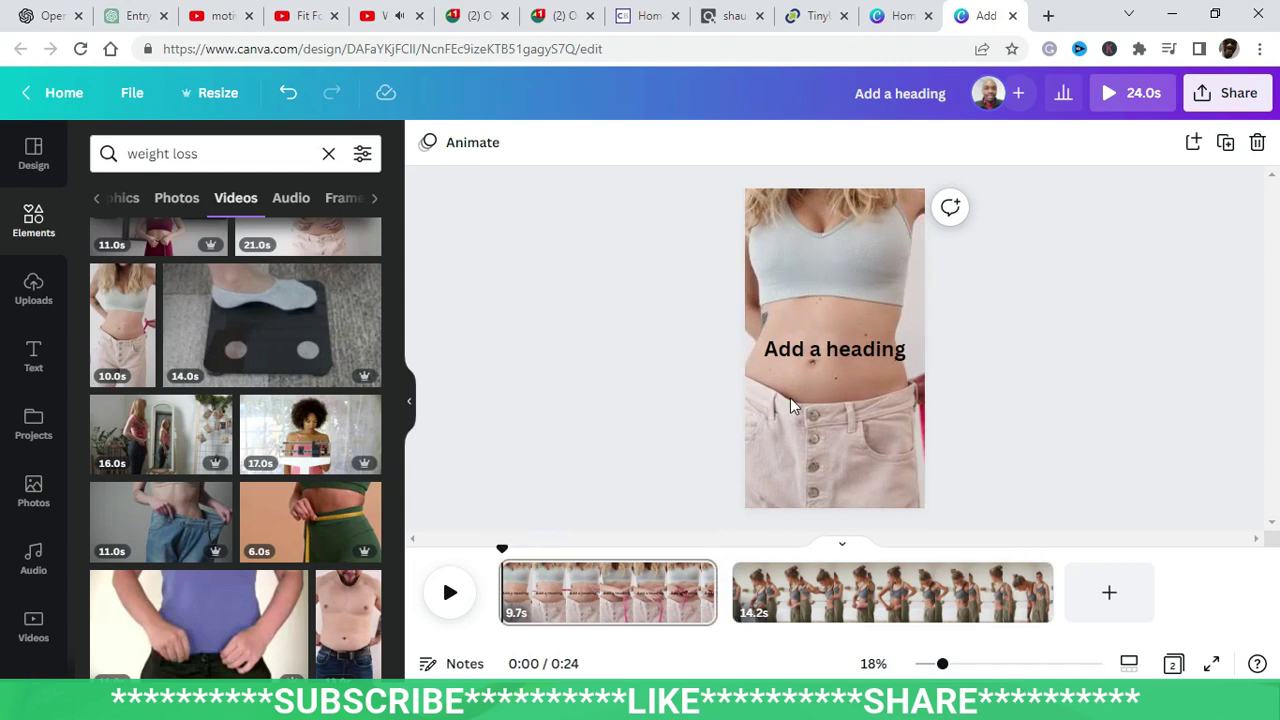
pyautogui.click(833, 352)
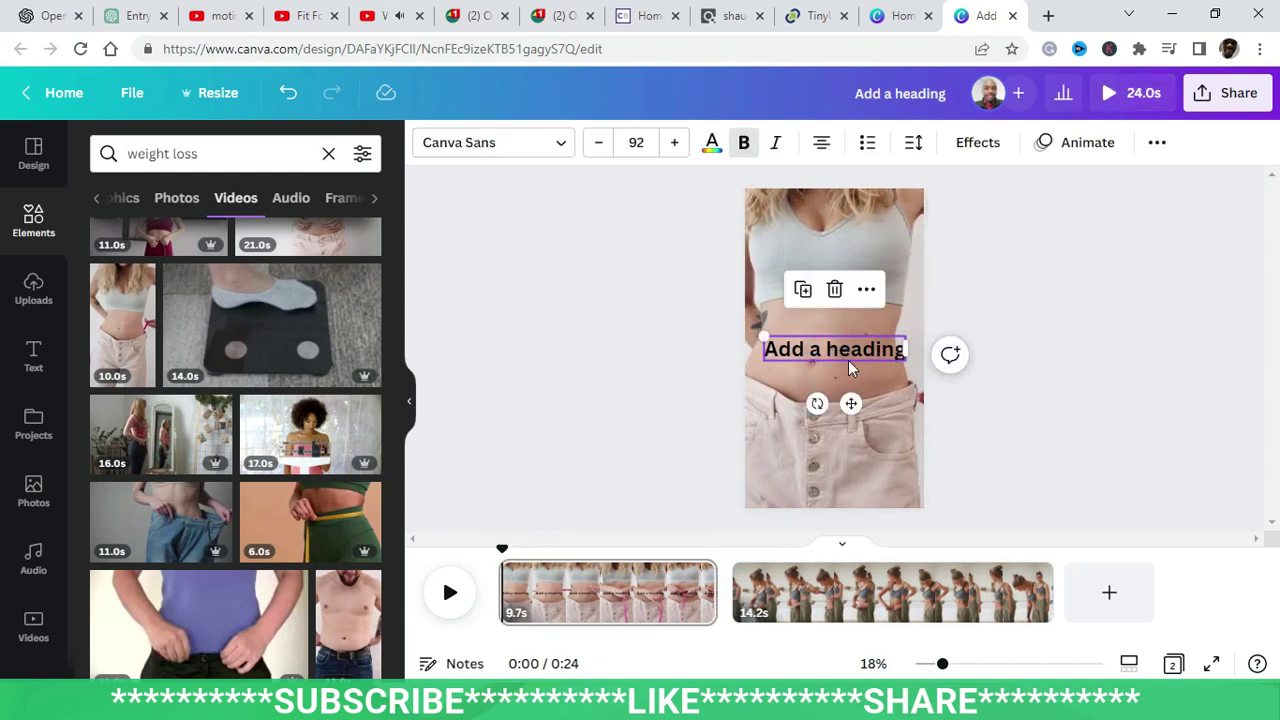
pyautogui.click(833, 290)
pyautogui.click(36, 357)
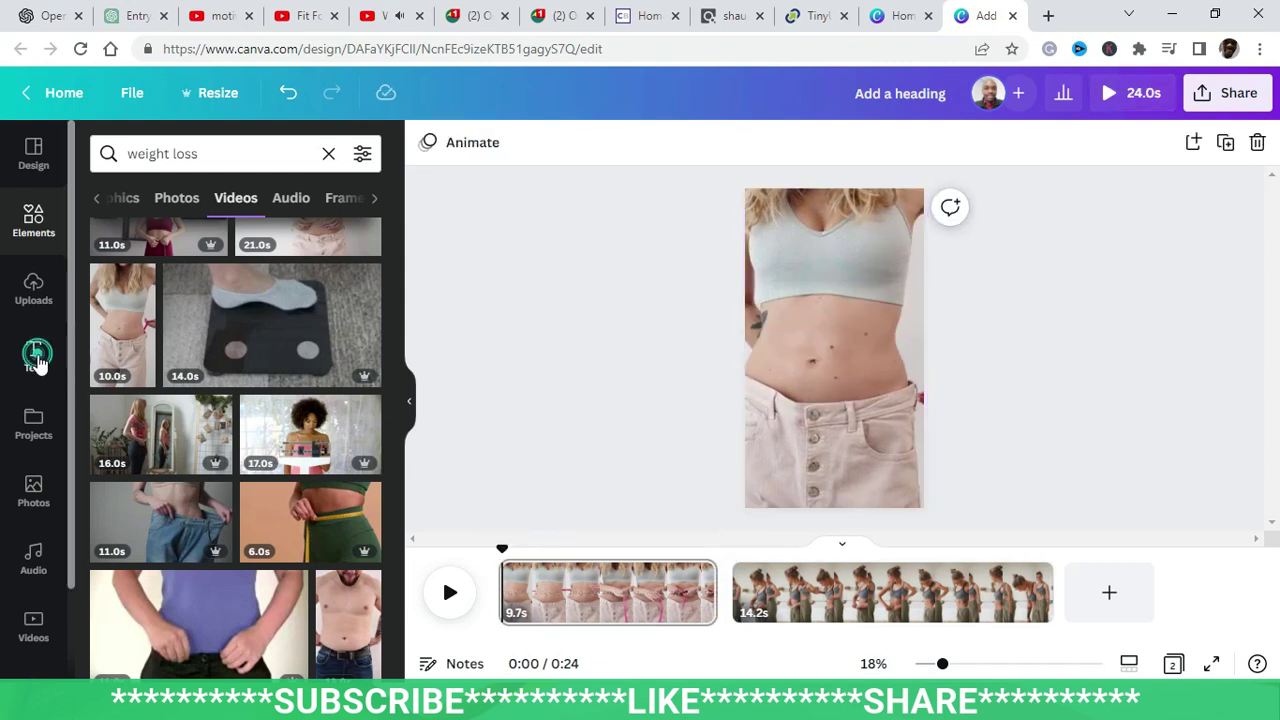
pyautogui.click(214, 294)
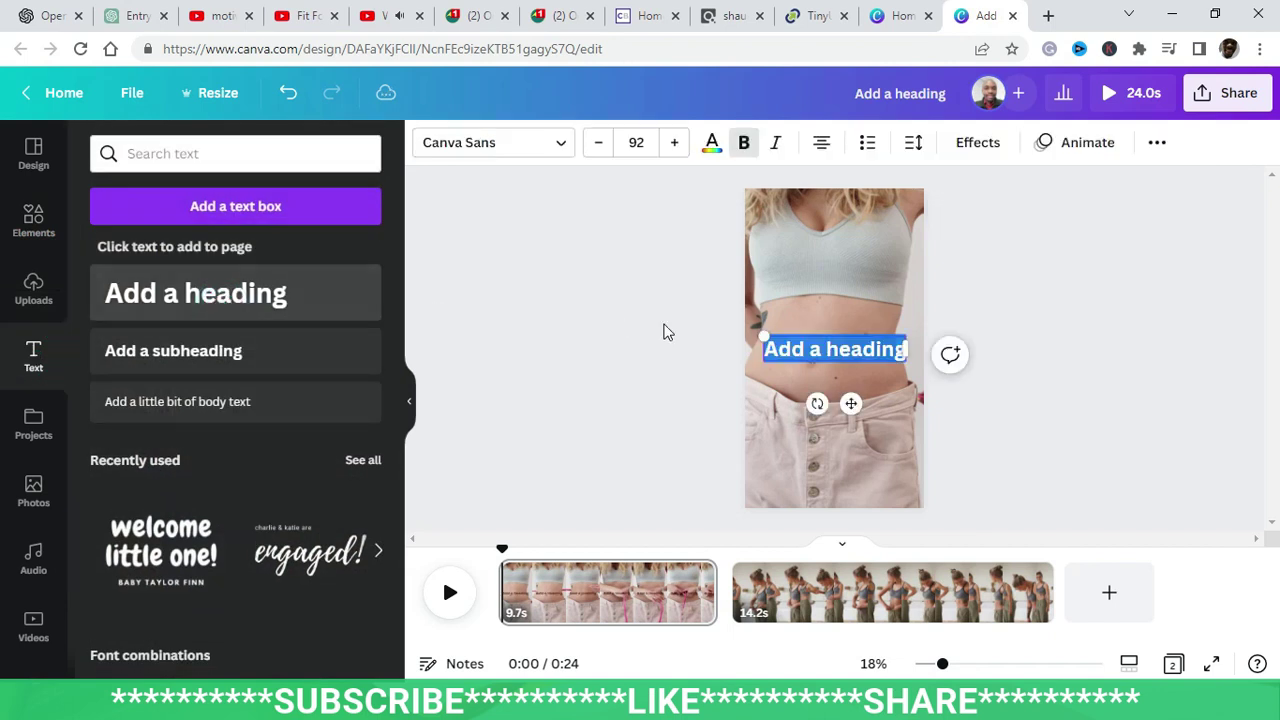
pyautogui.click(829, 349)
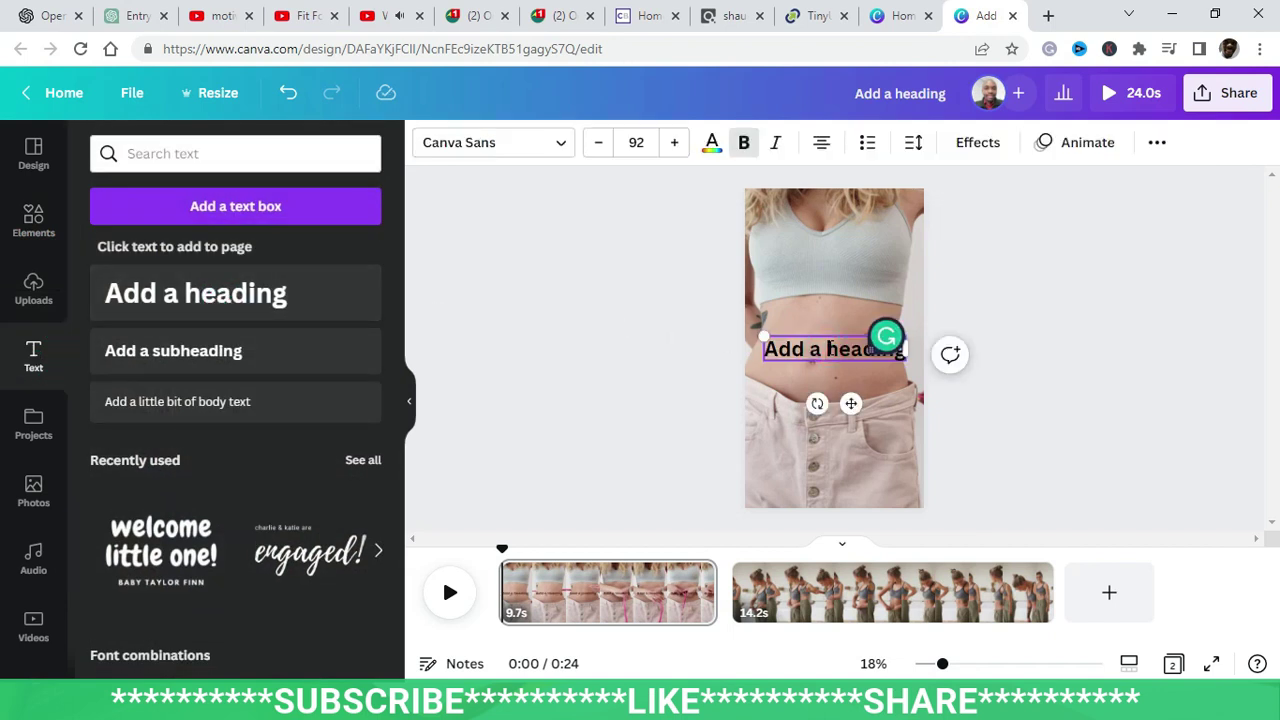
pyautogui.hotkey('ctrl', 'a')
pyautogui.press('BackSpace')
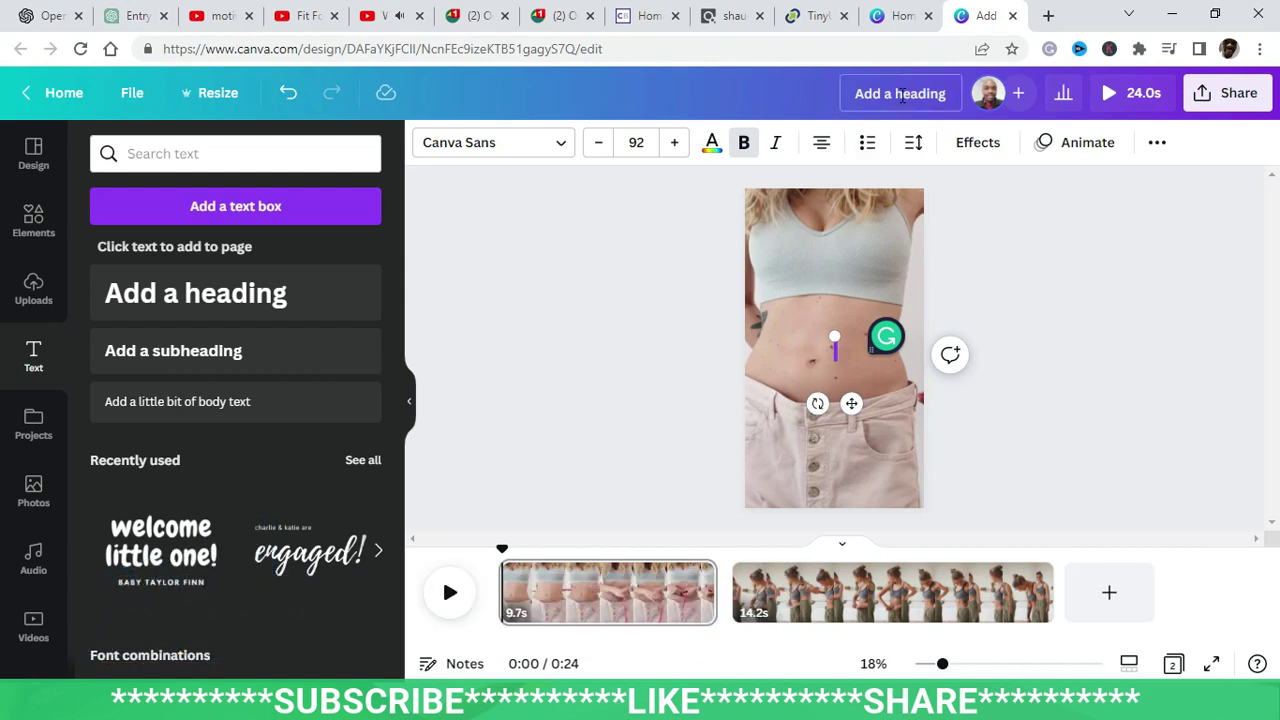
# Switch to ChatGPT and submit the prompt "write 5 ways to loose weight fast".
pyautogui.click(134, 20)
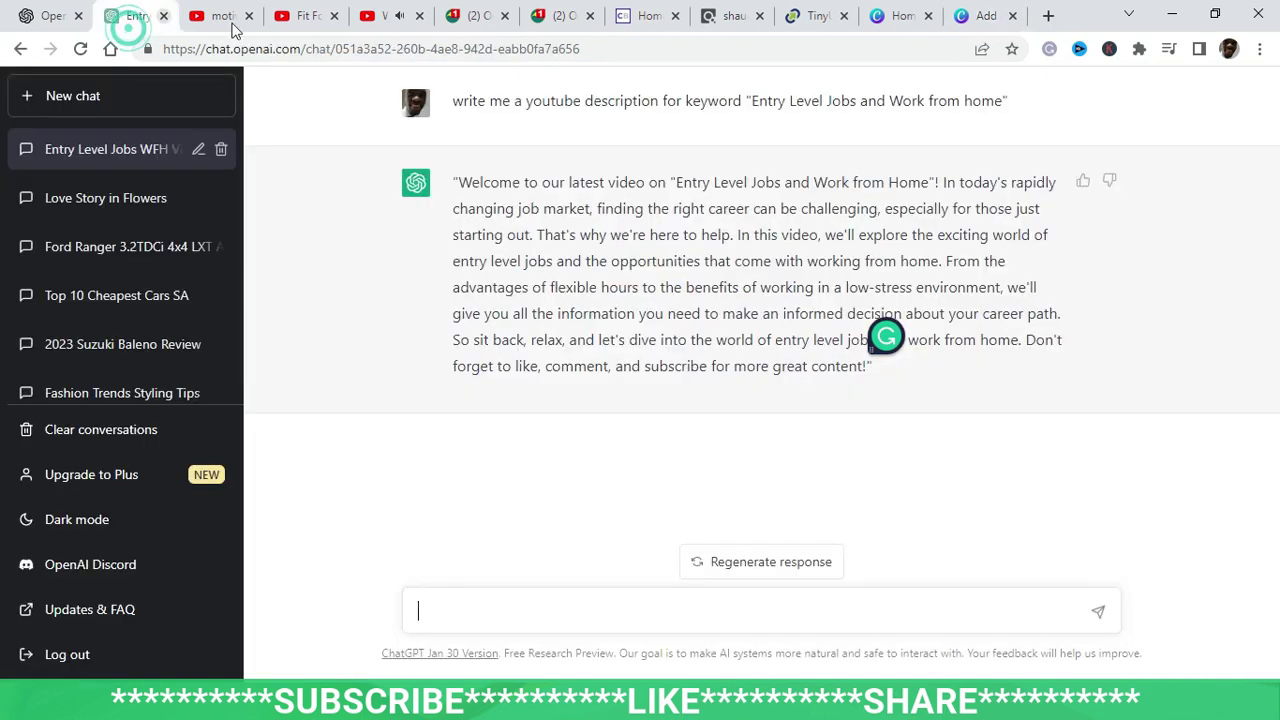
pyautogui.click(303, 22)
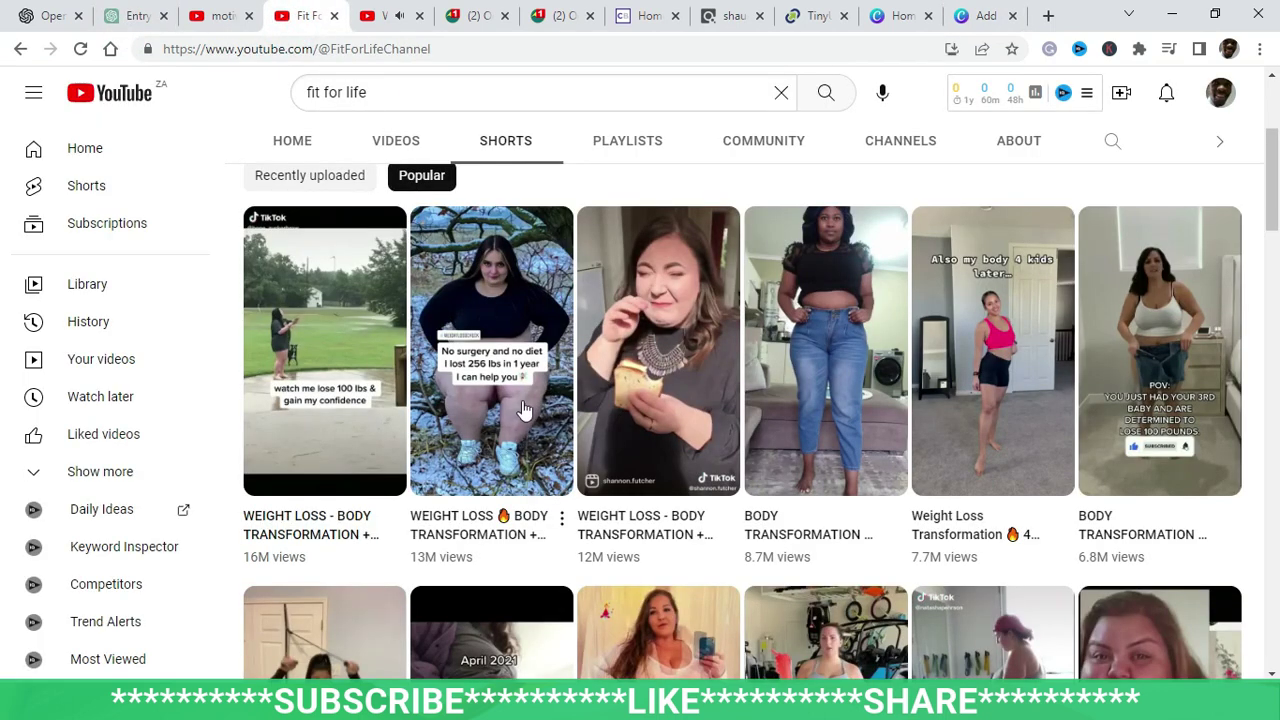
pyautogui.click(137, 20)
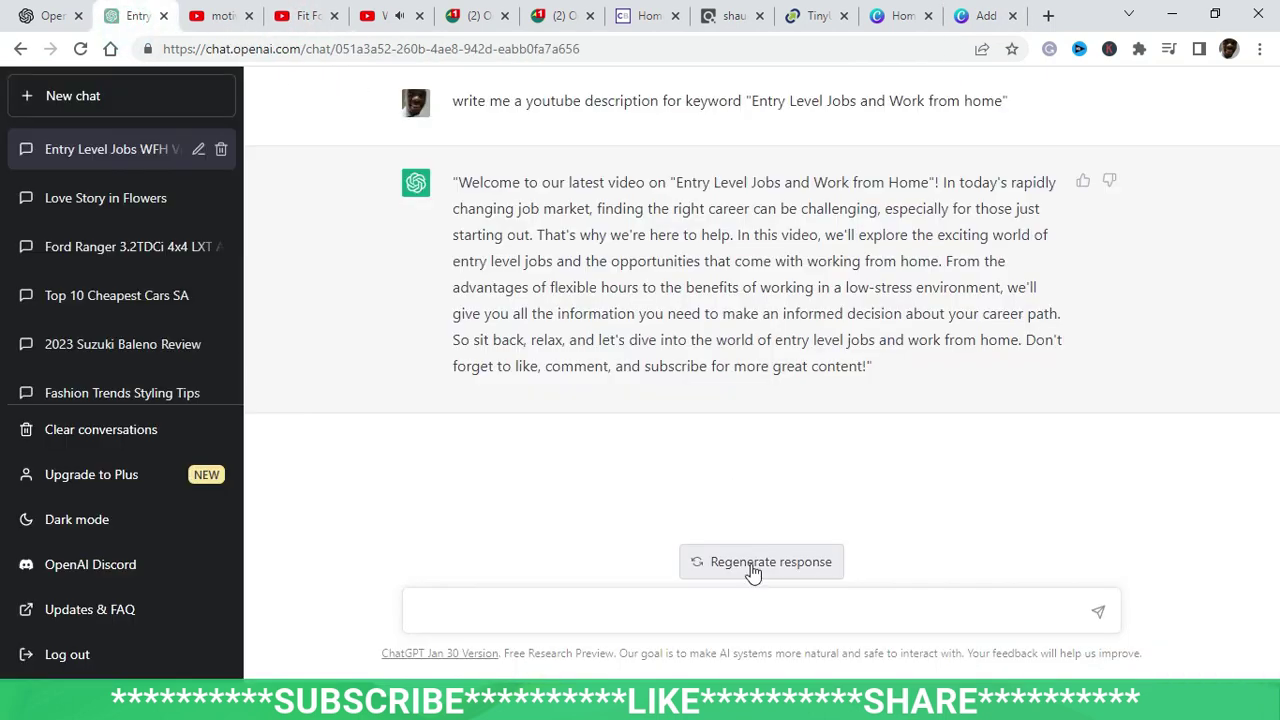
pyautogui.click(642, 608)
pyautogui.write('write 5 way')
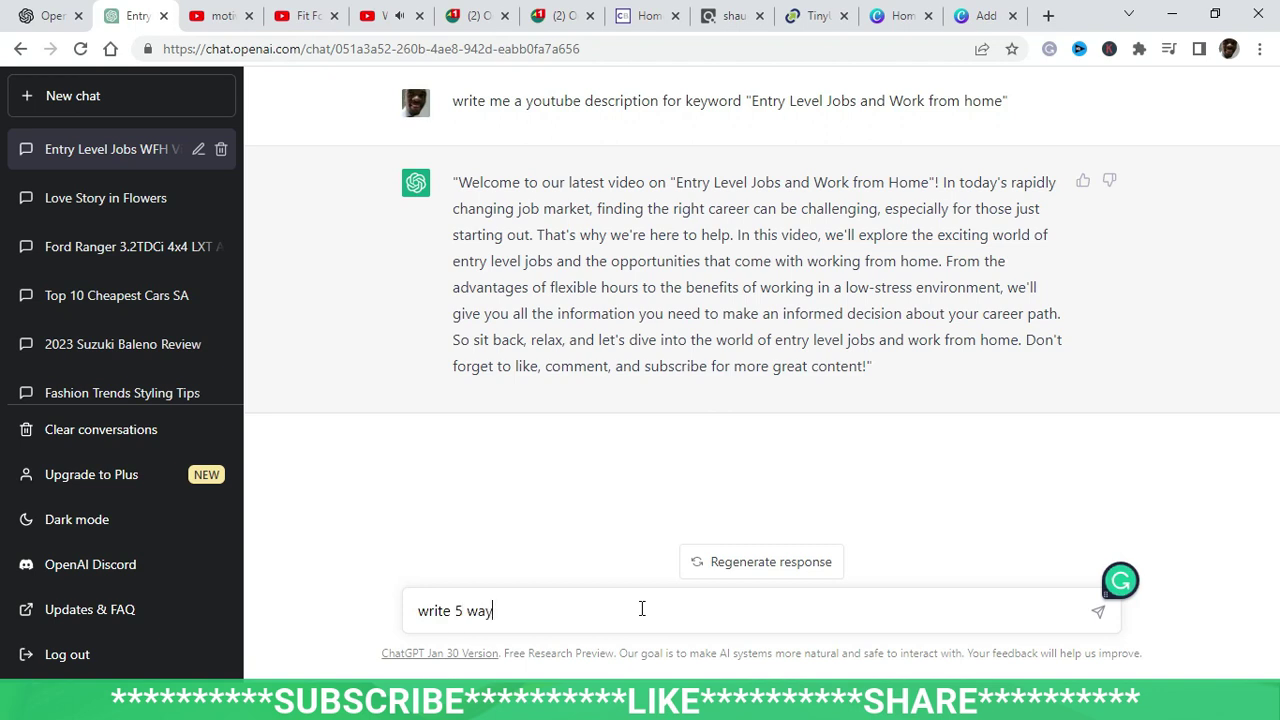
pyautogui.write('s to loose weight fa')
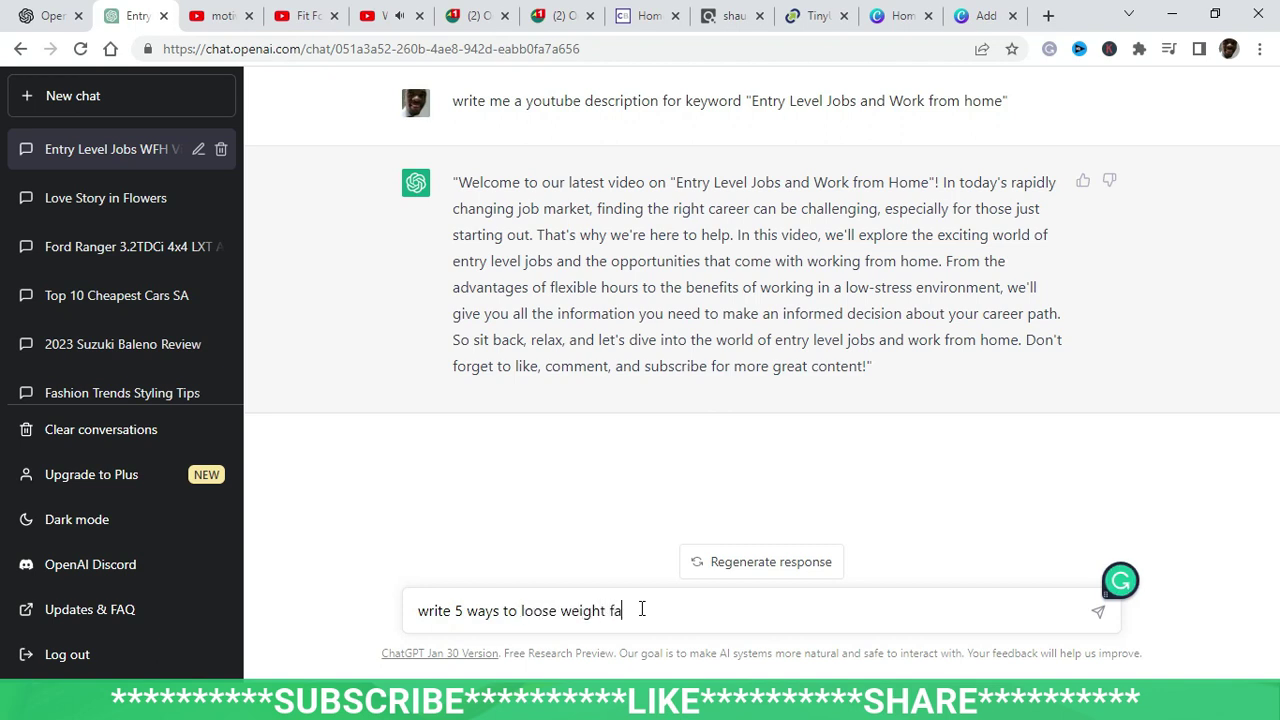
pyautogui.write('st')
pyautogui.press('Return')
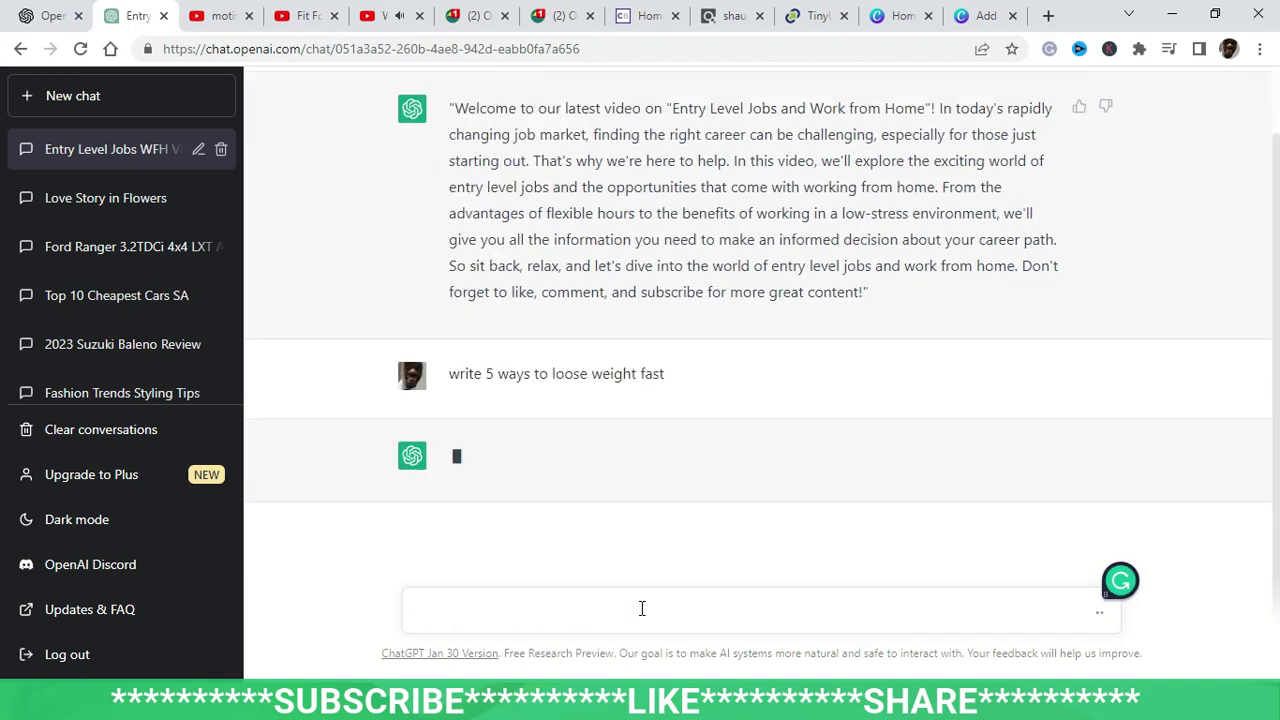